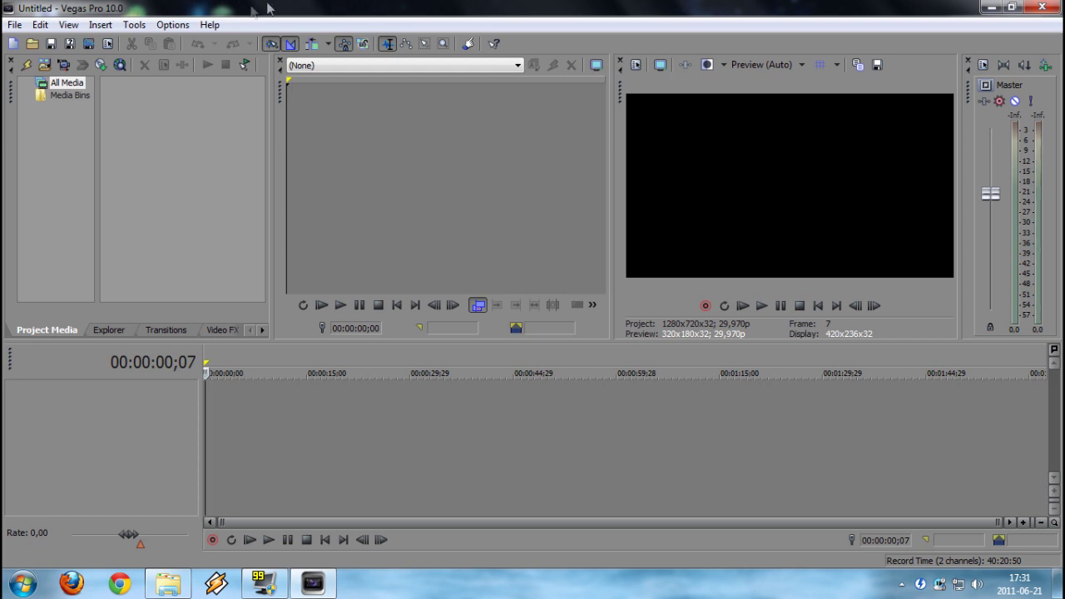
- In Project Properties, choose the HDV 720-30p template (1280x720, 29.970 fps), apply it and close
click(14, 25)
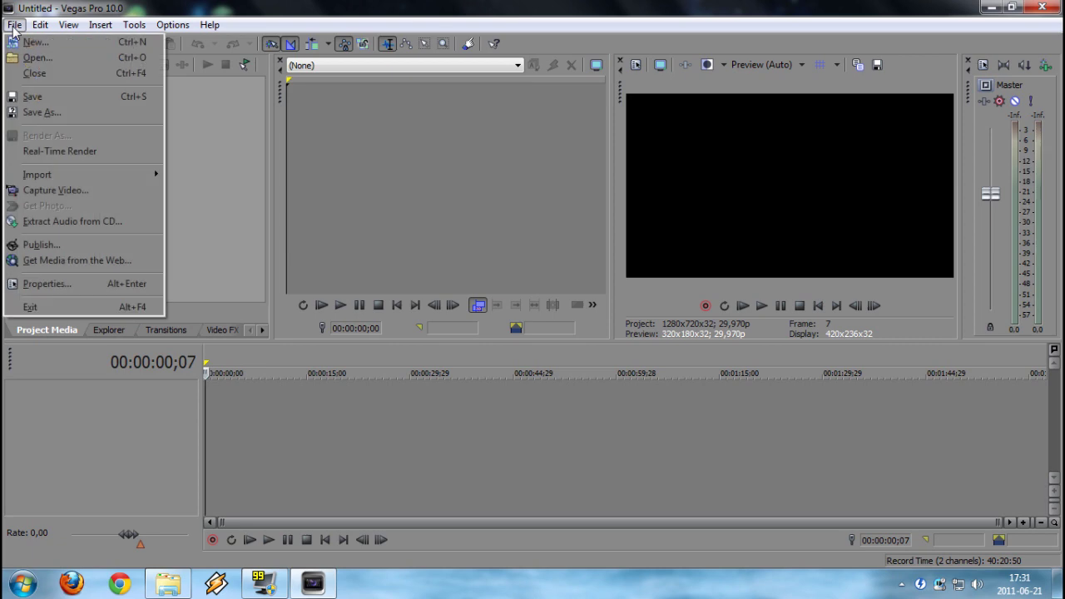
click(84, 285)
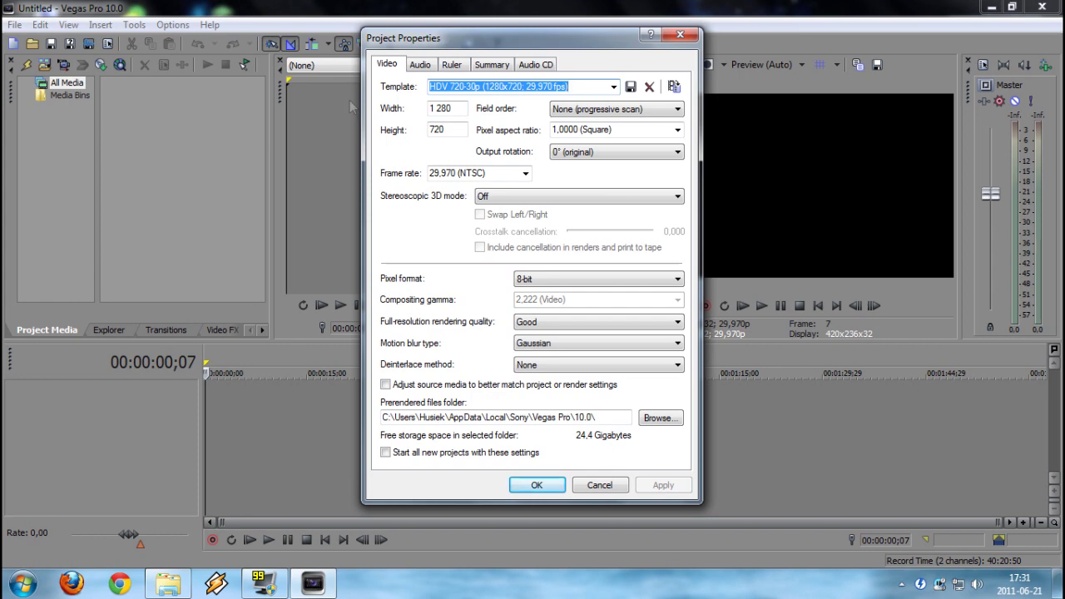
click(614, 88)
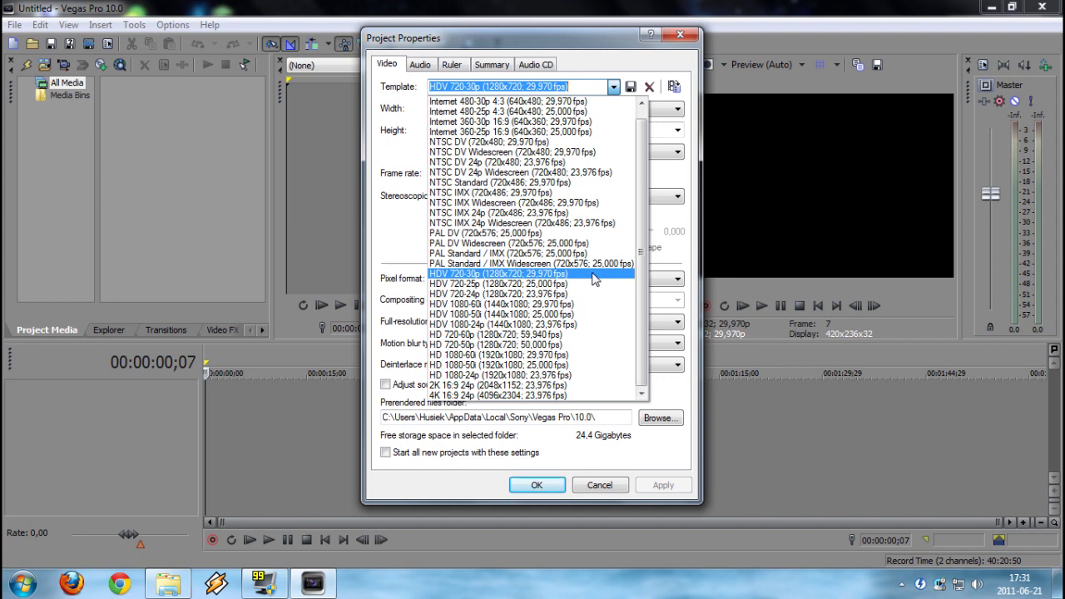
click(594, 277)
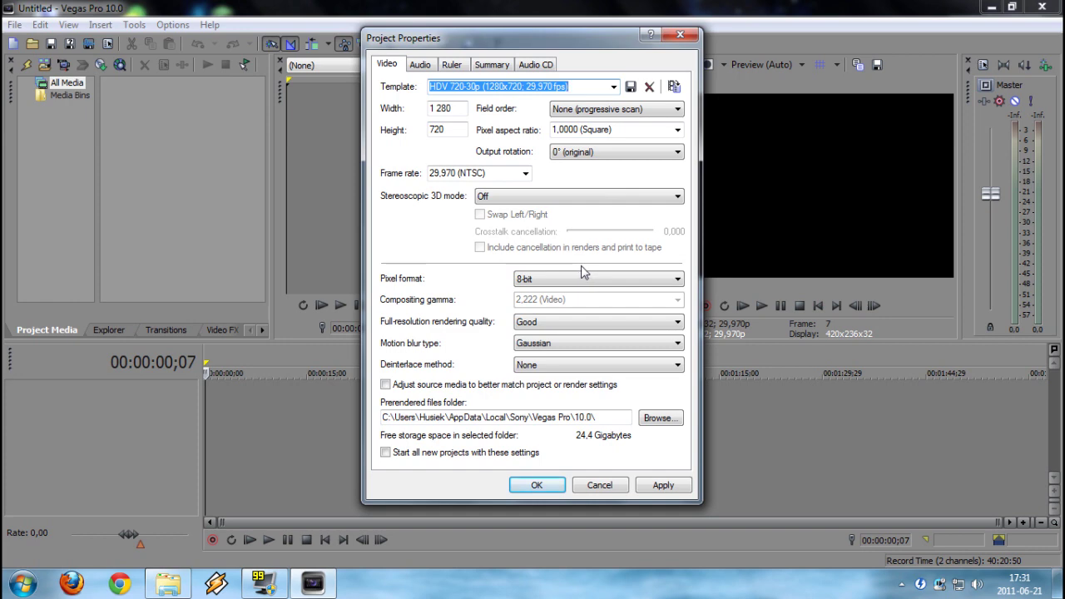
click(670, 487)
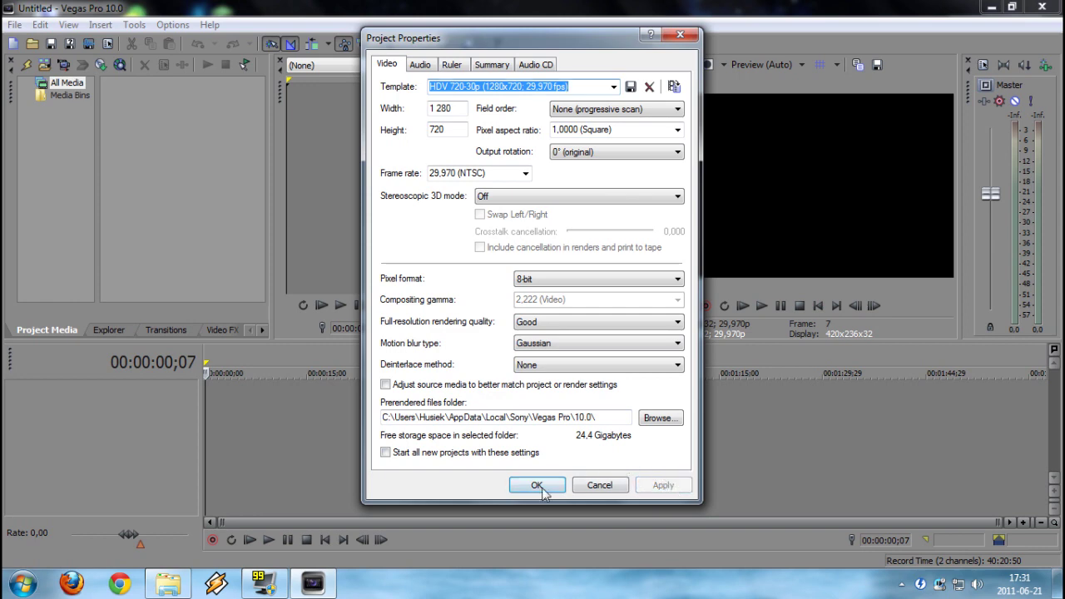
click(537, 484)
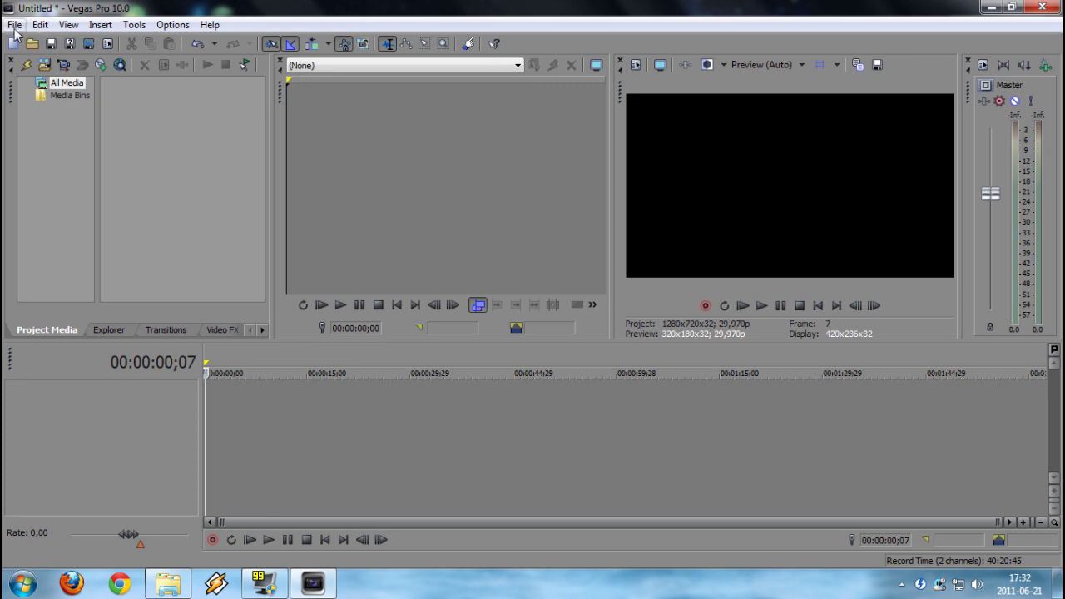
click(15, 28)
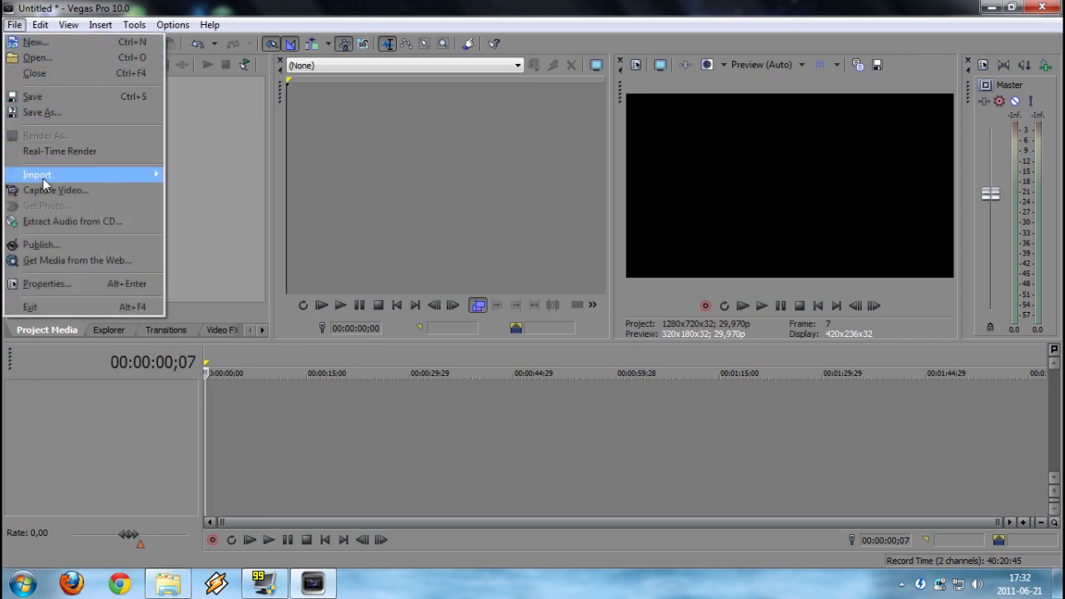
mouse_move(67, 174)
click(203, 175)
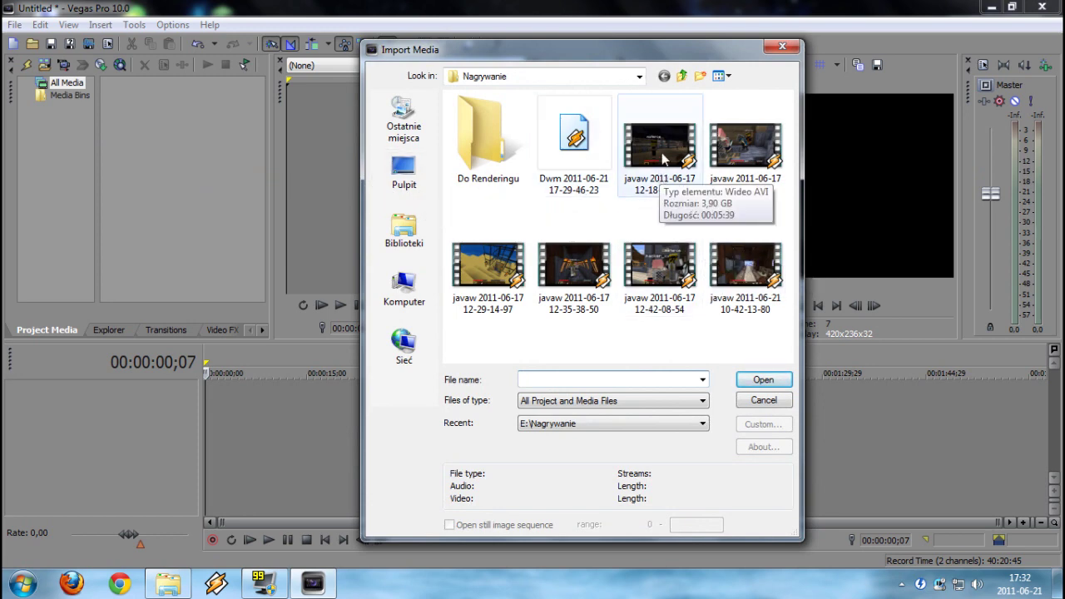
click(663, 159)
click(759, 381)
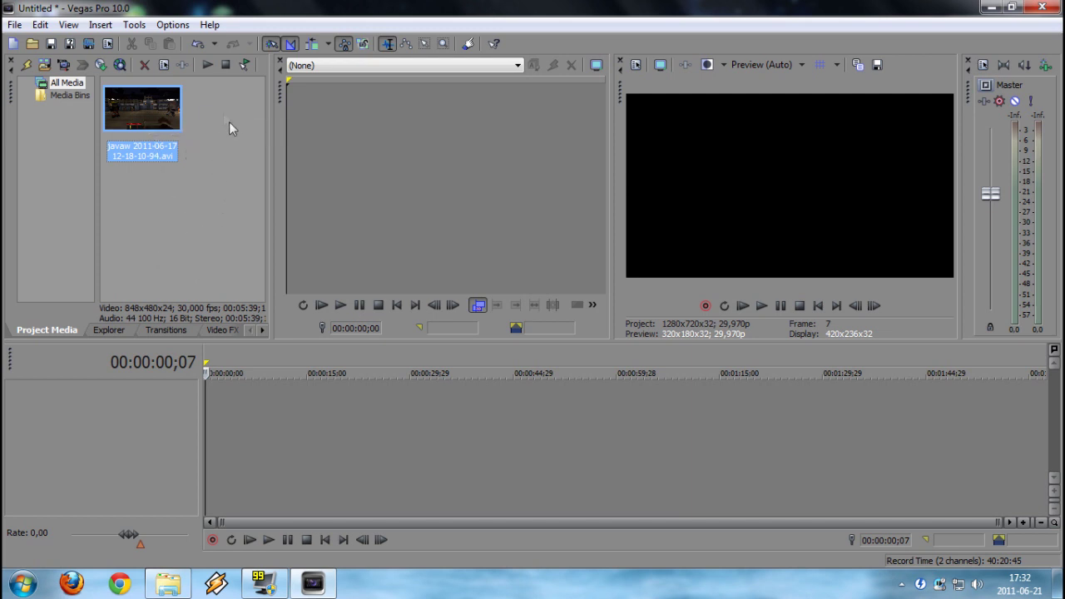
- Drag the gameplay clip from Project Media to the timeline start as video and stereo audio tracks
mouse_move(154, 115)
mouse_down()
mouse_move(183, 173)
mouse_move(210, 395)
mouse_up()
drag(210, 395, 210, 395)
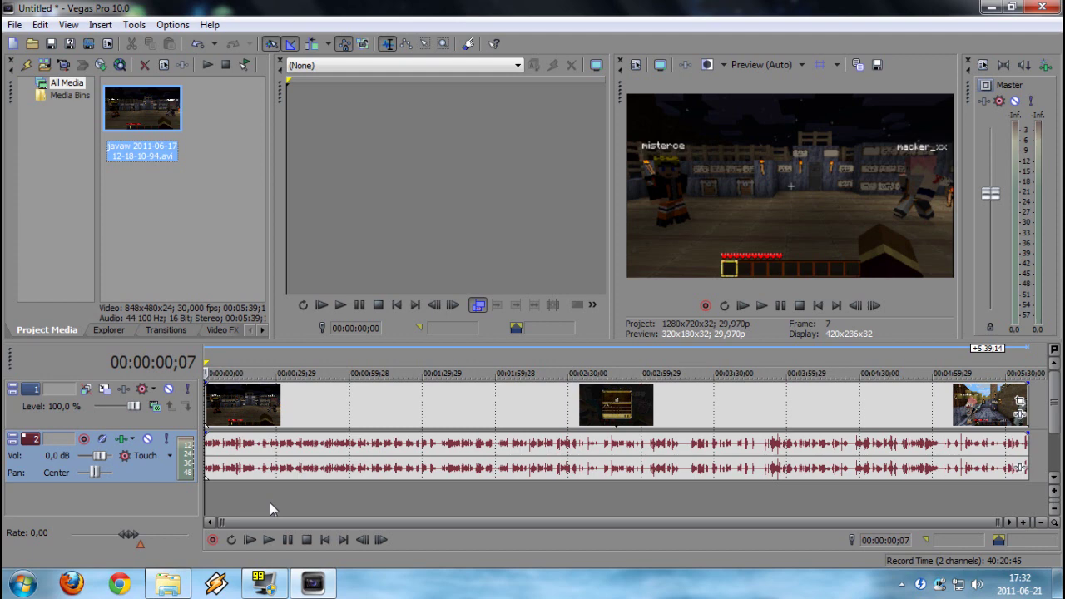
mouse_move(232, 115)
mouse_down()
mouse_move(147, 236)
mouse_move(140, 268)
mouse_move(129, 267)
mouse_up()
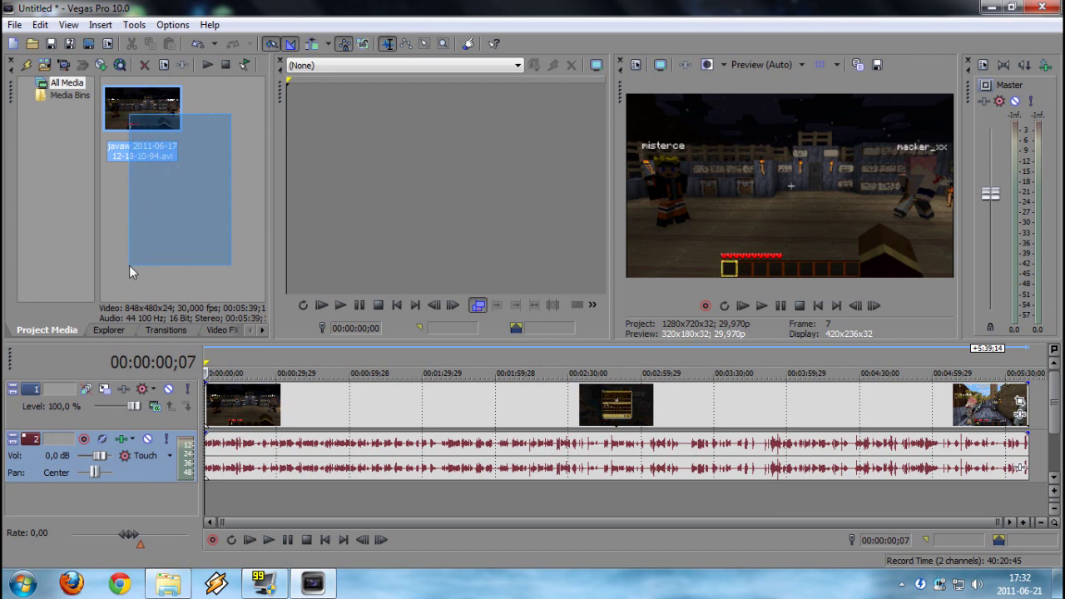
drag(129, 265, 147, 234)
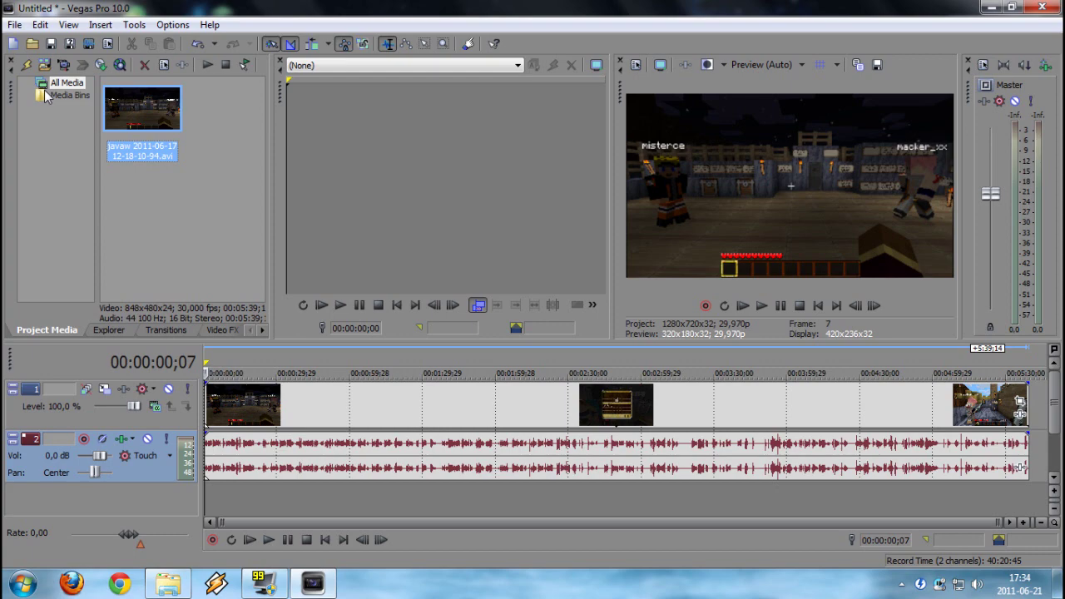
- In Render As, keep Windows Media Video V11 with YouTube widescren HD and bring up Custom settings
click(13, 25)
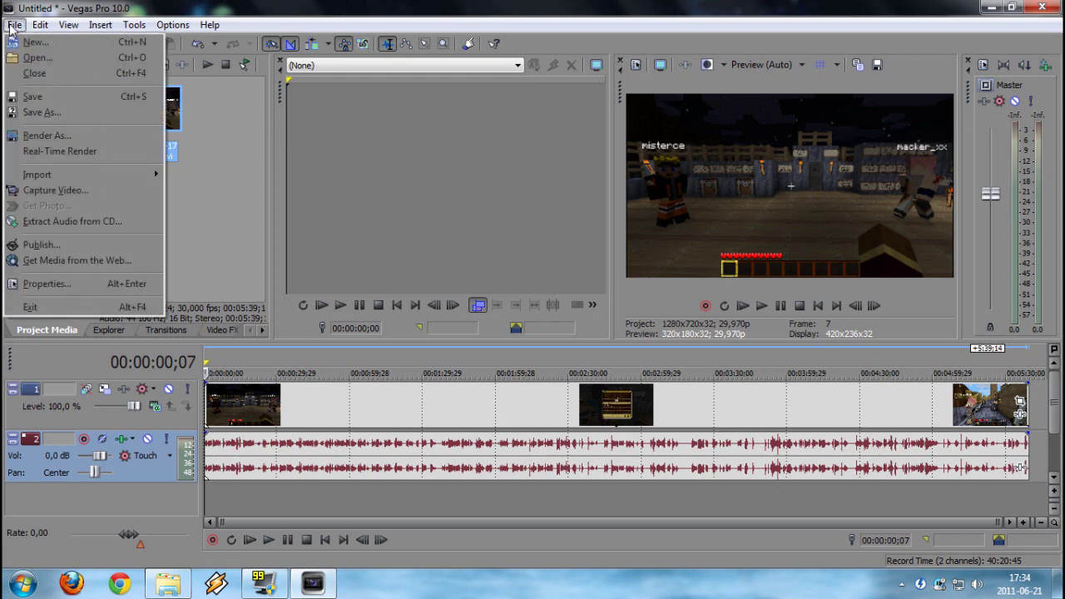
click(103, 140)
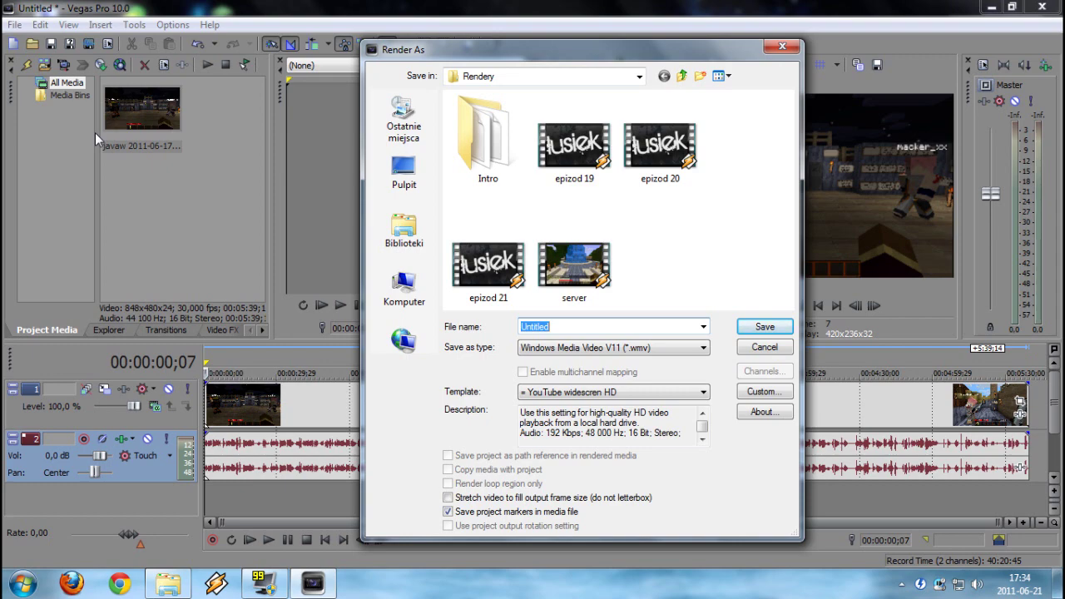
click(746, 394)
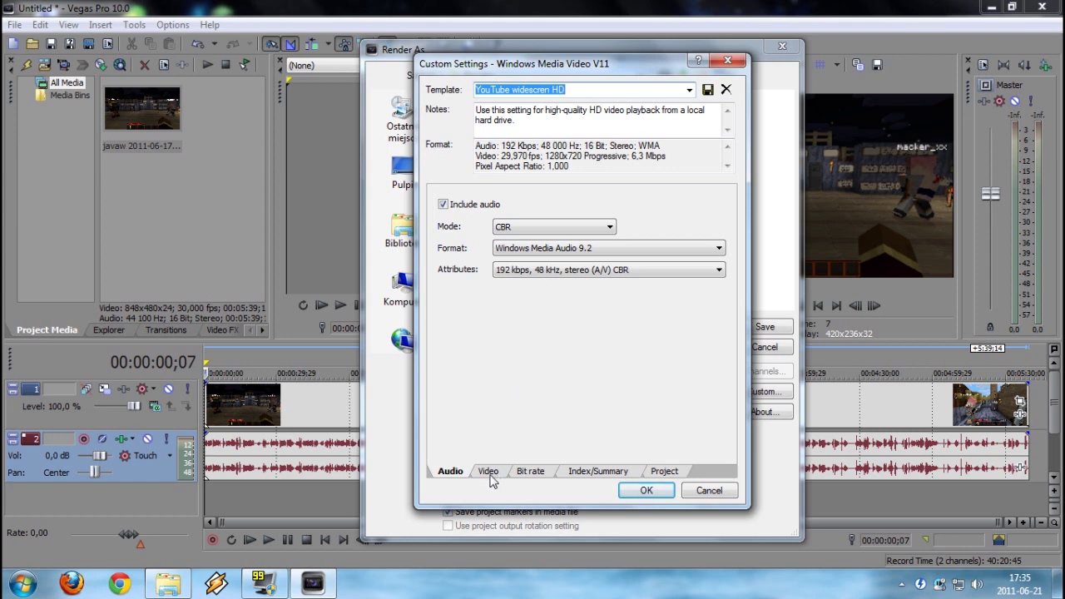
- Switch the Custom Settings dialog to the Video tab
click(489, 472)
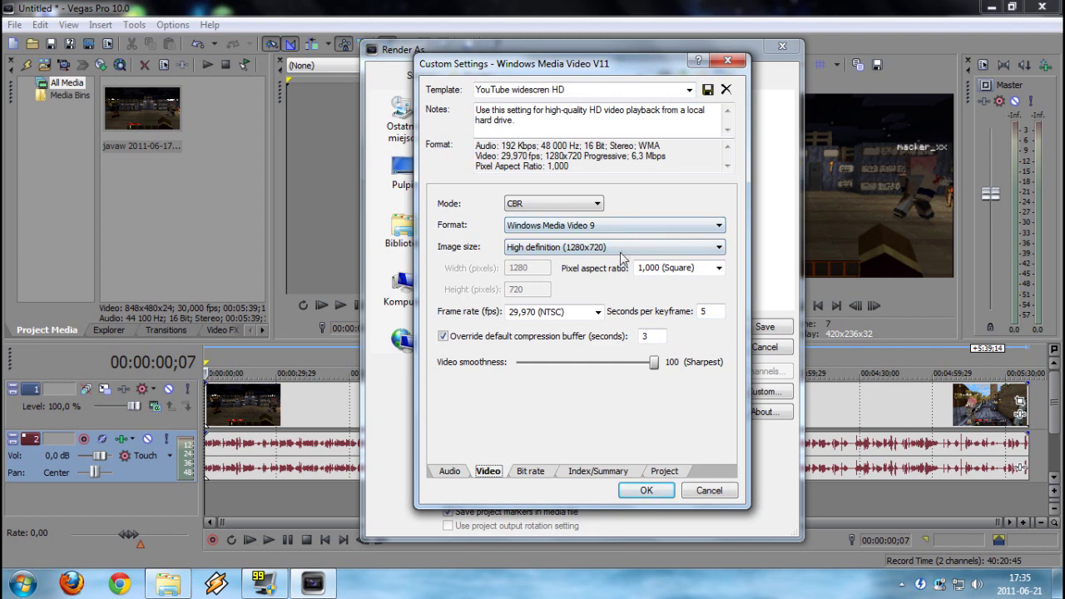
click(663, 247)
click(665, 248)
drag(654, 362, 630, 372)
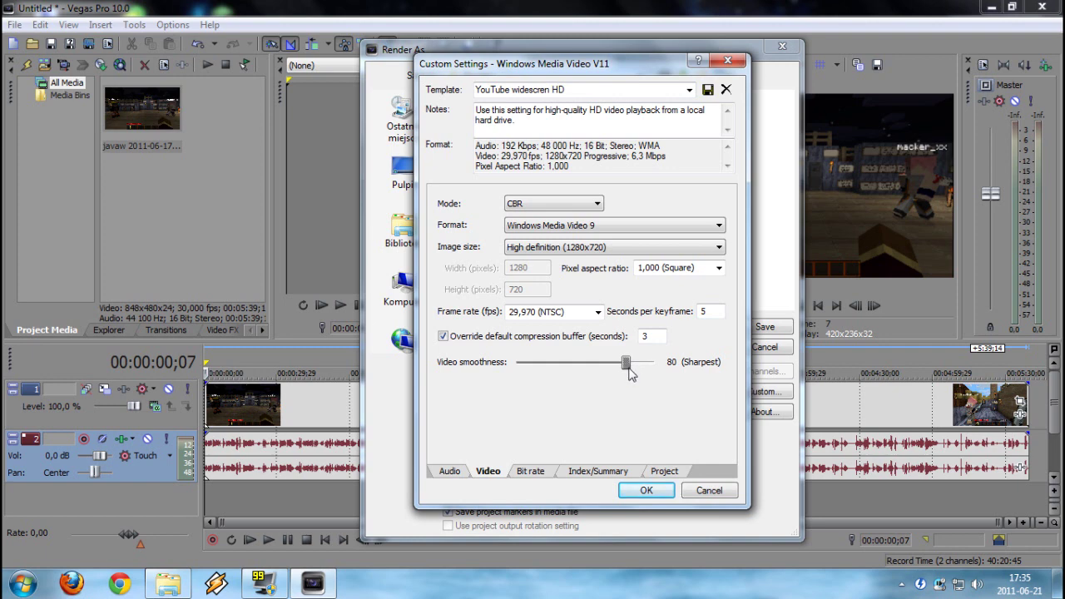
drag(629, 371, 657, 368)
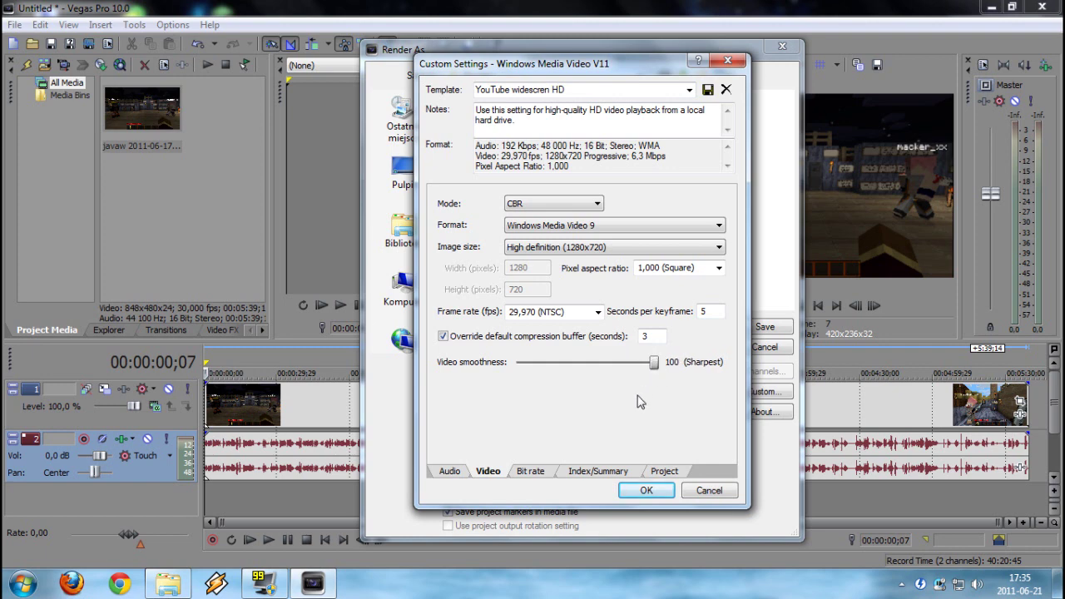
- On the Project tab, keep video rendering quality at Best and select the template name field
click(665, 471)
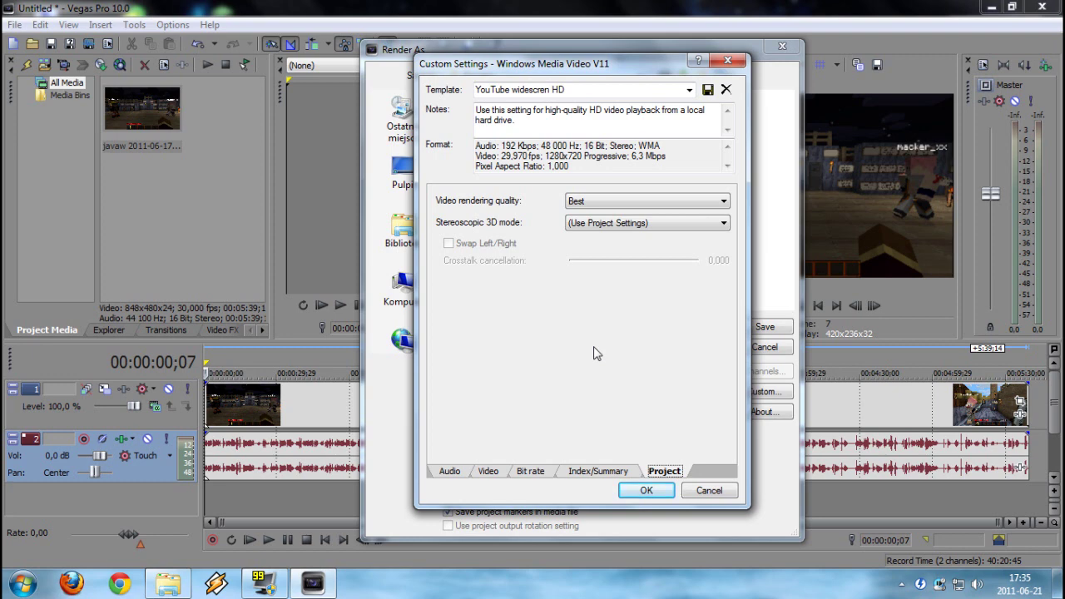
click(576, 205)
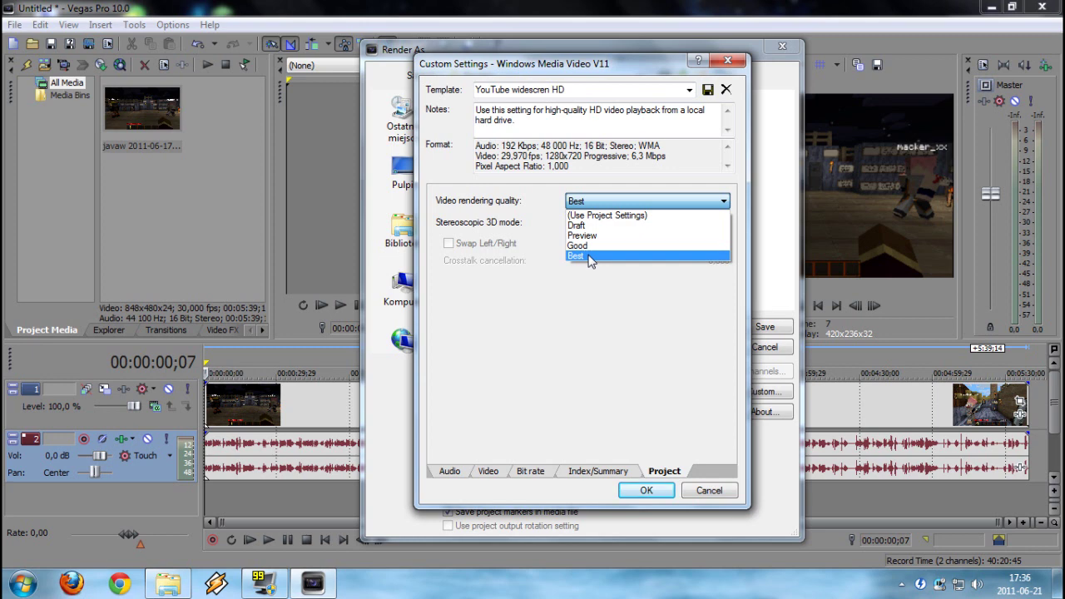
click(589, 260)
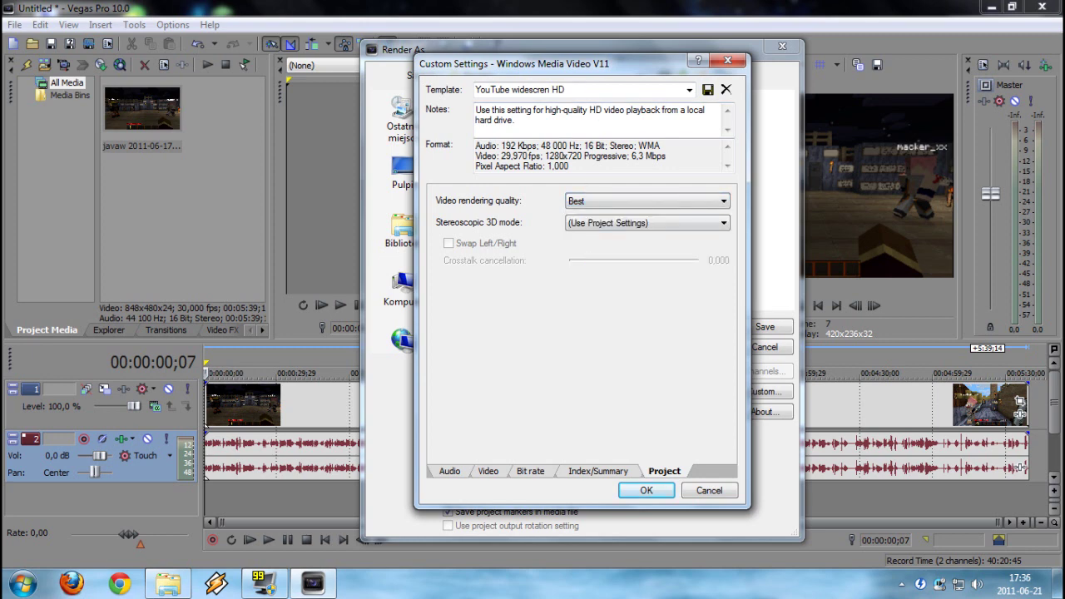
click(587, 89)
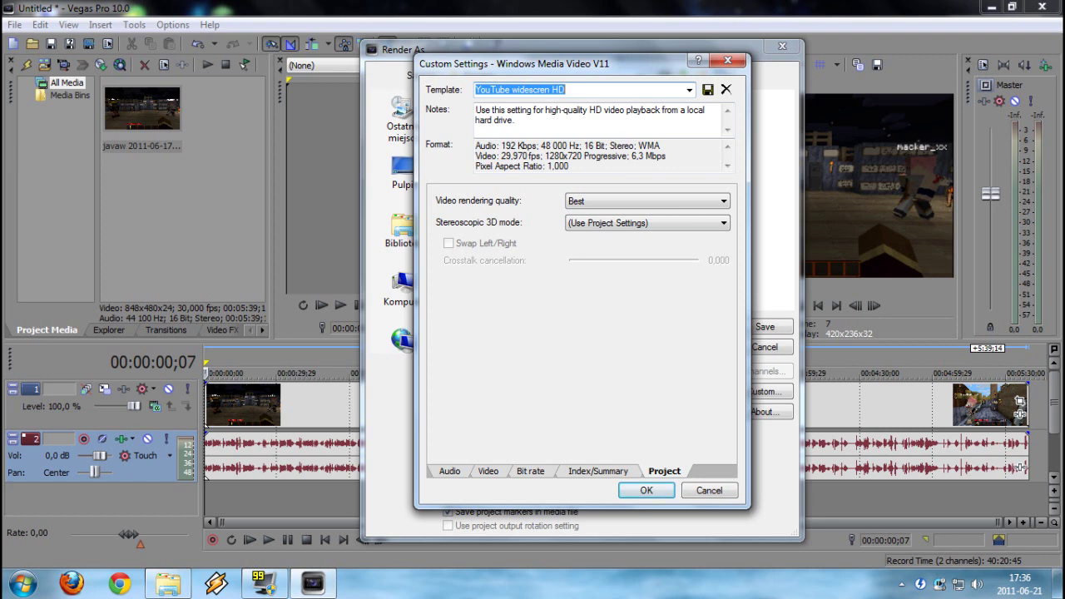
click(574, 89)
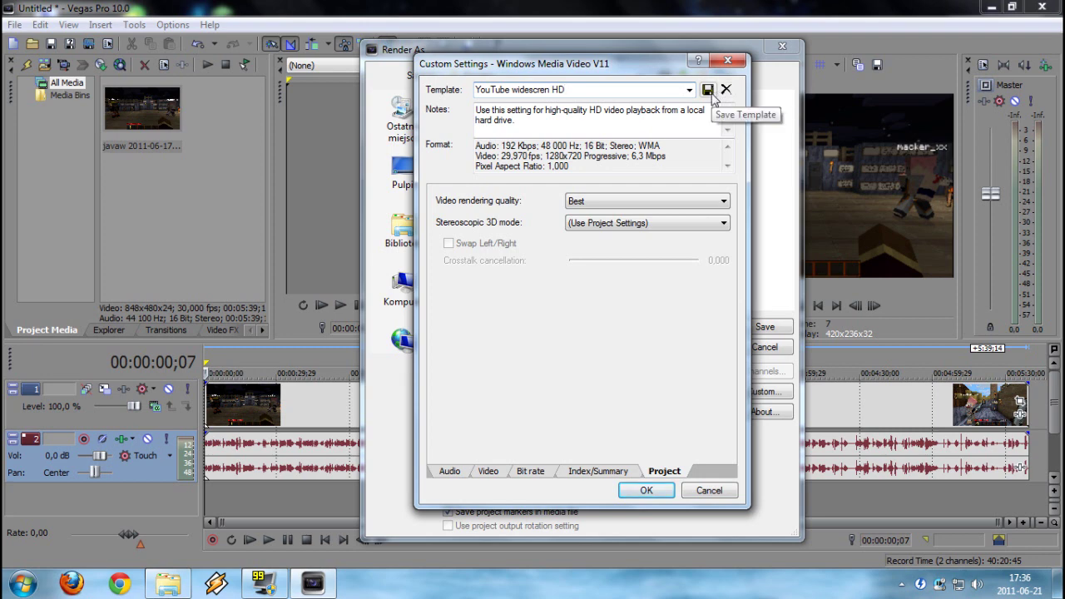
- Accept the custom template settings and enter abc as the Render As file name
click(646, 491)
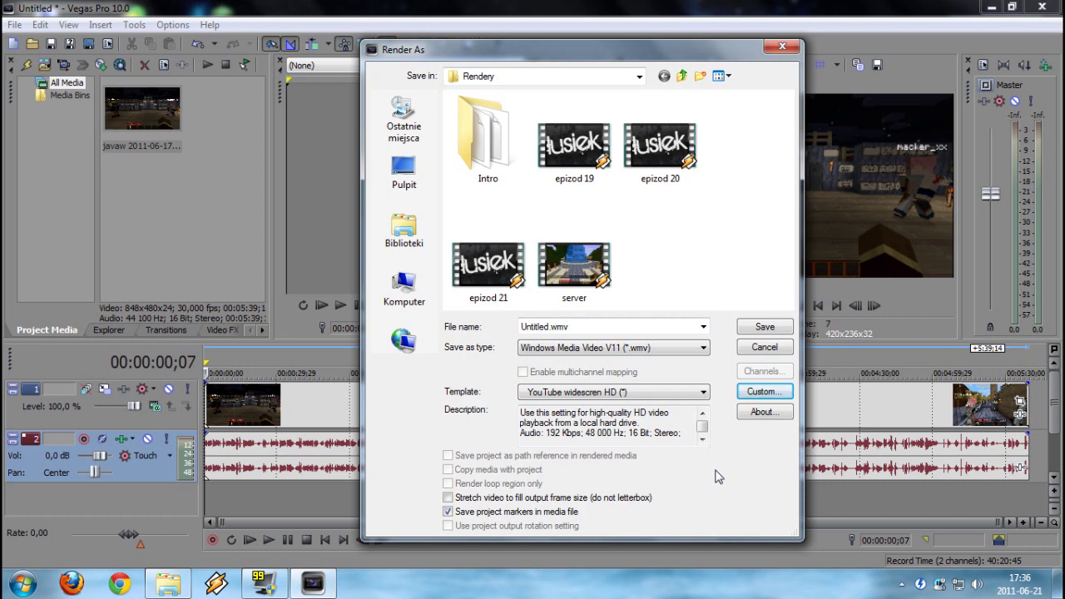
double_click(587, 327)
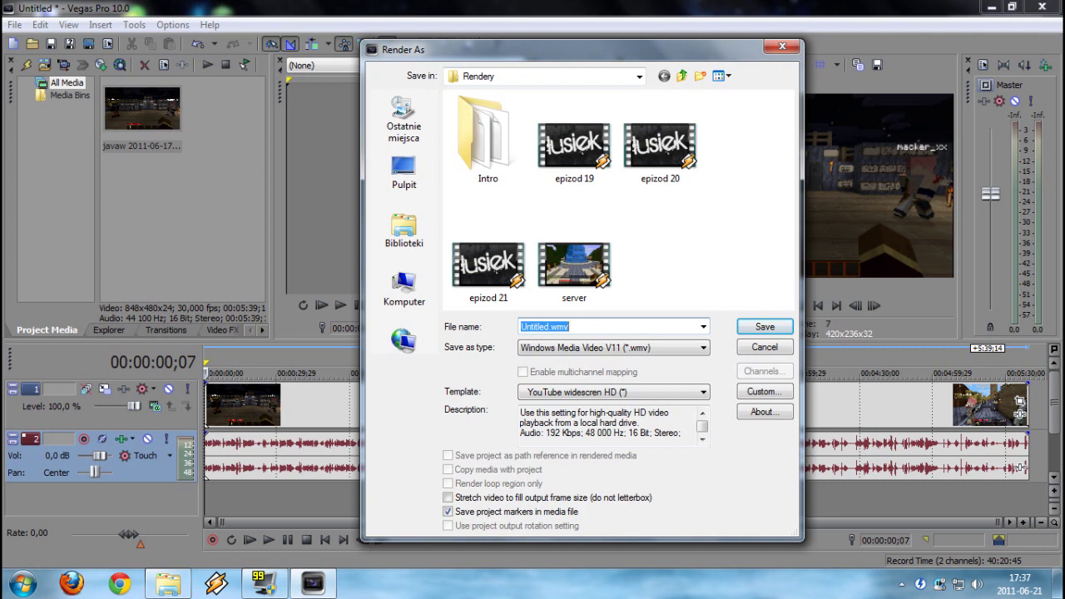
text(abc)
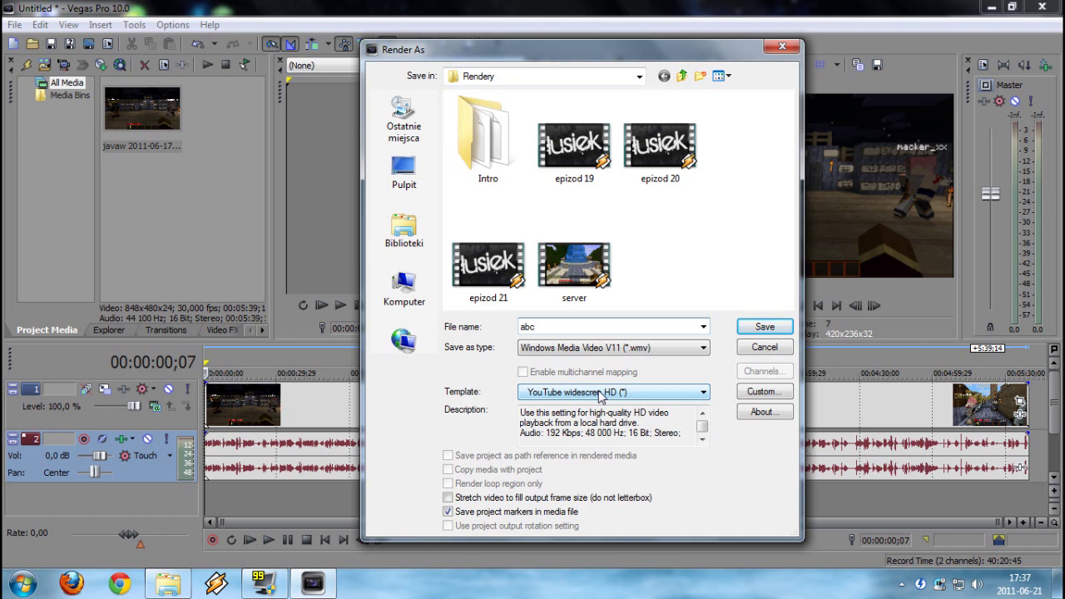
- Keep the YouTube widescren HD (*) template and save to begin rendering abc.wmv
click(601, 397)
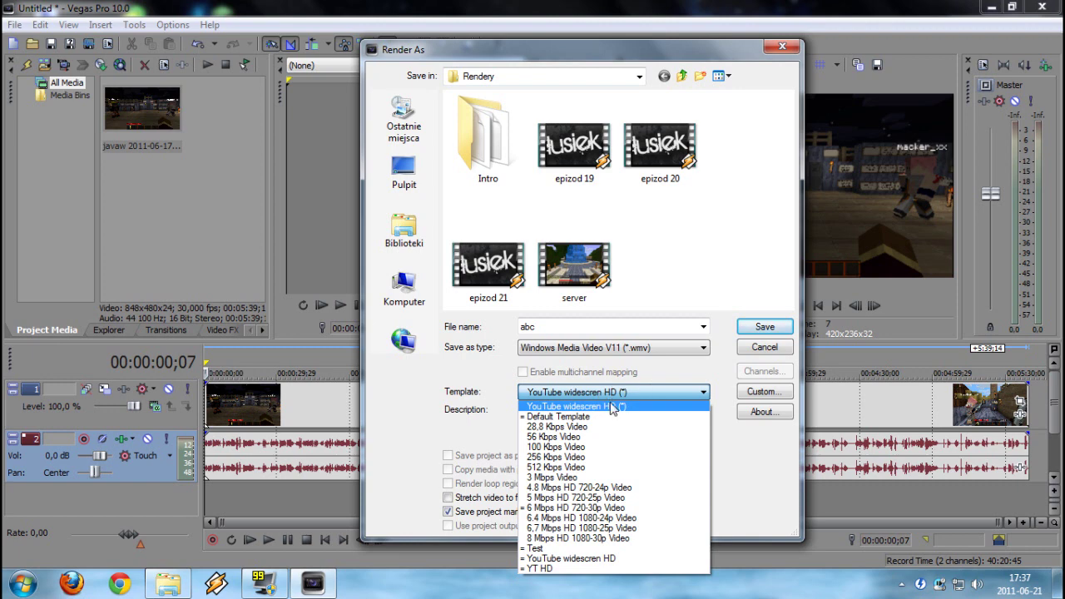
click(611, 406)
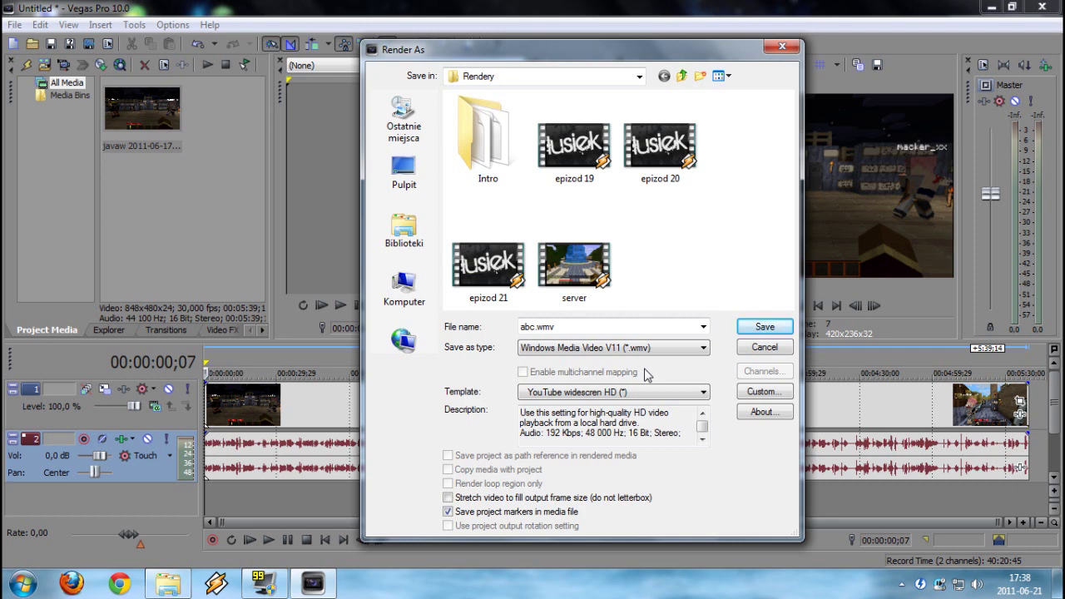
click(748, 330)
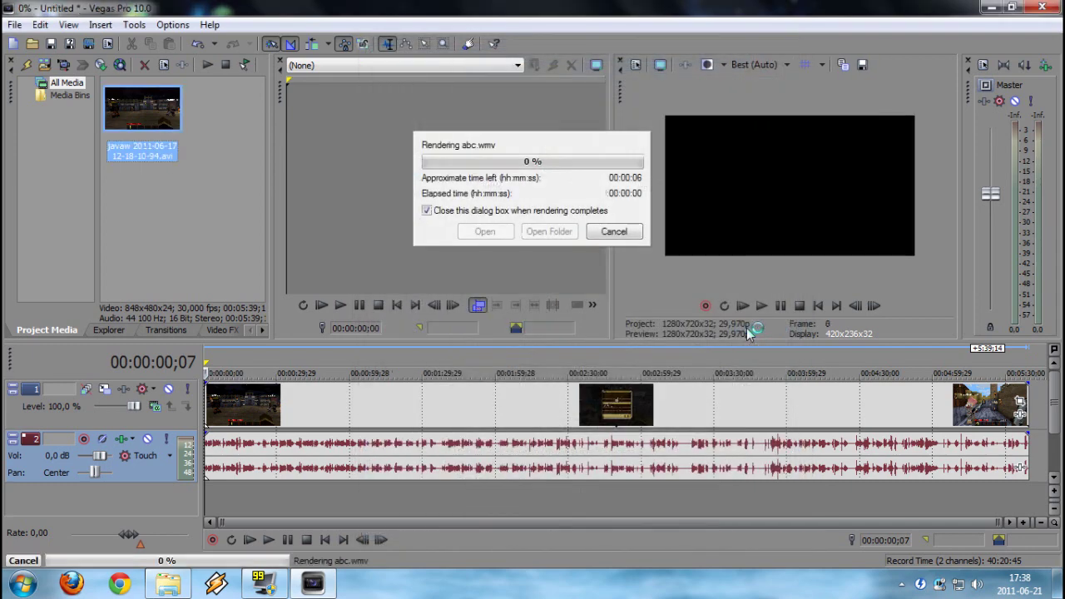